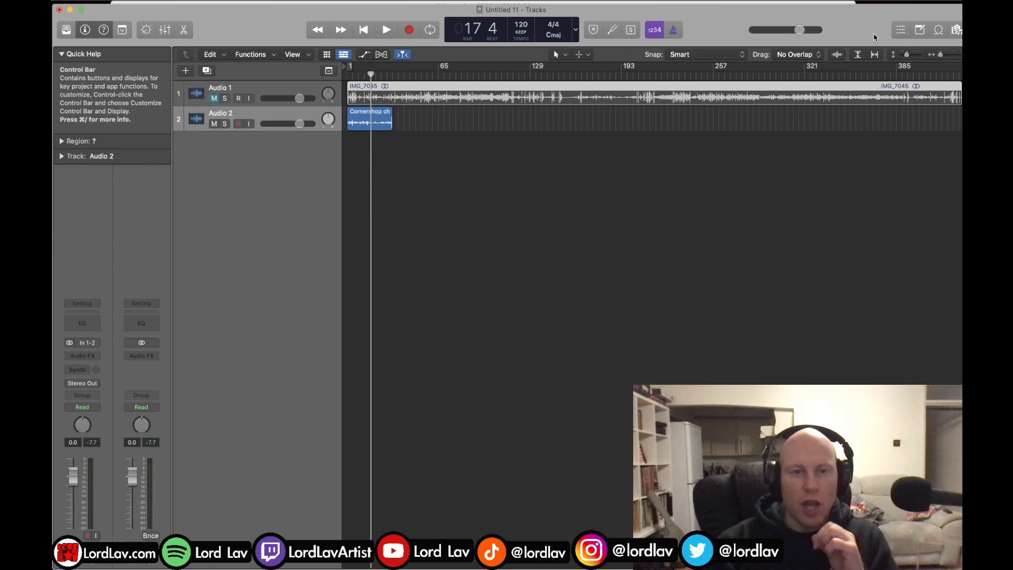
Step: Switch to the Photos app and play part of the 8 November 2022 shop video from 04:50
mouse_move(960, 240)
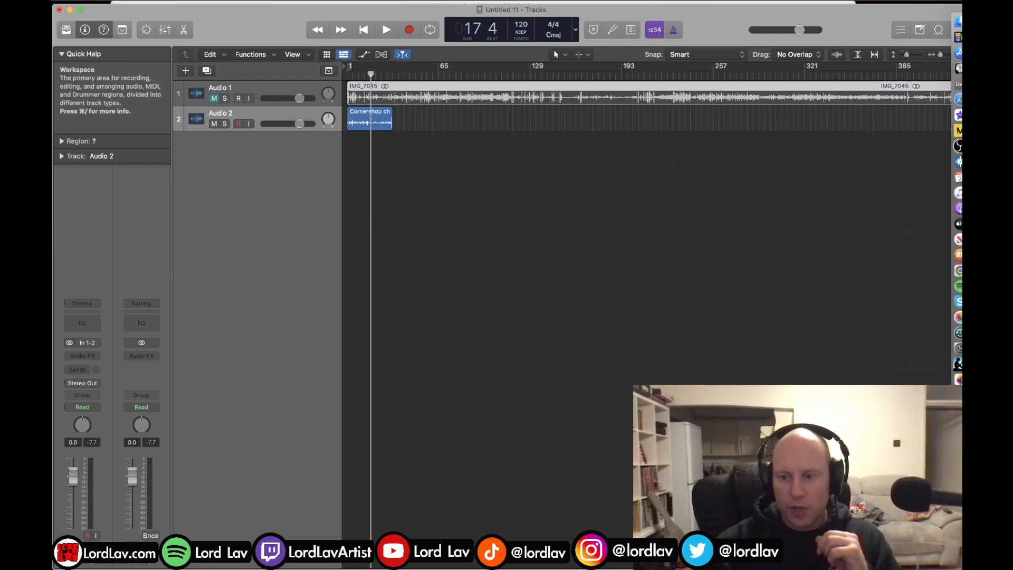
left_click(957, 316)
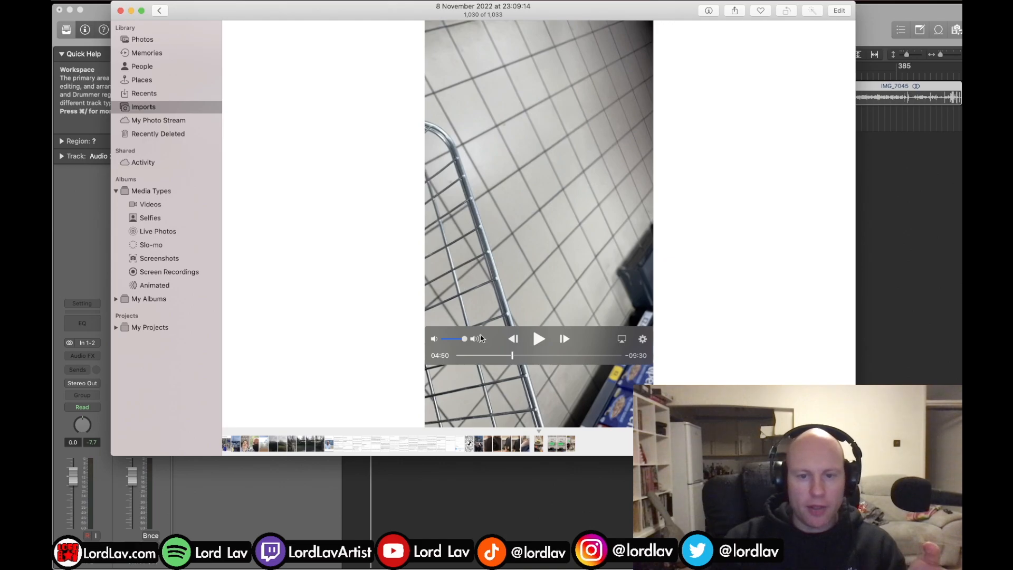
left_click(537, 340)
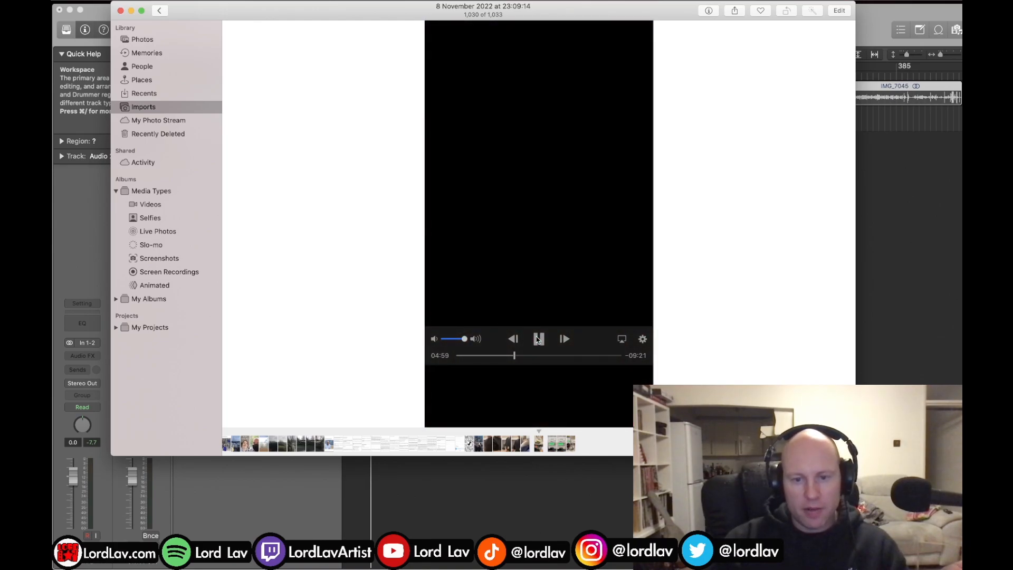
left_click(536, 340)
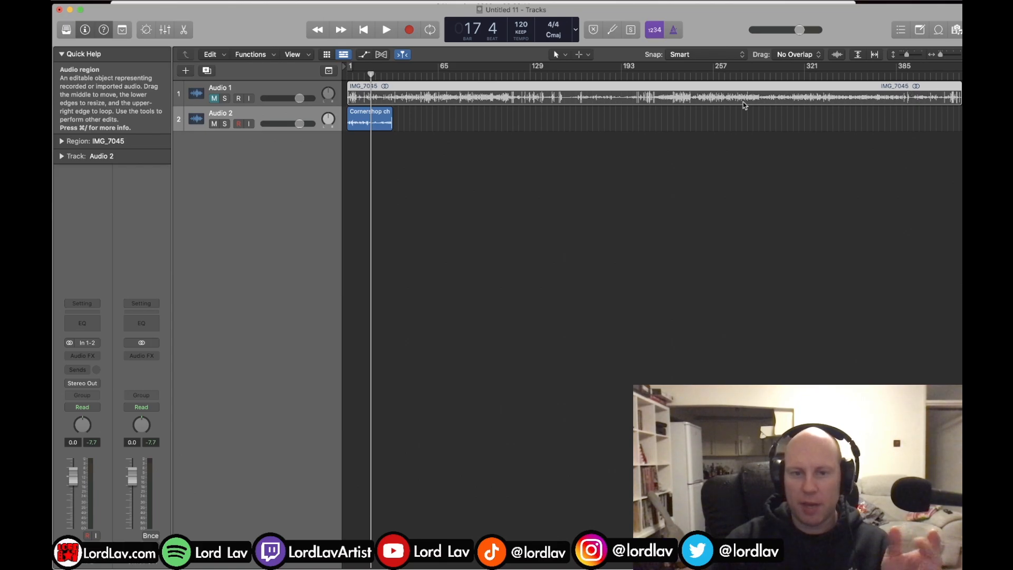
Step: Solo the Audio 2 track and listen to its Cornershop check out_BEST region from the start
left_click(371, 118)
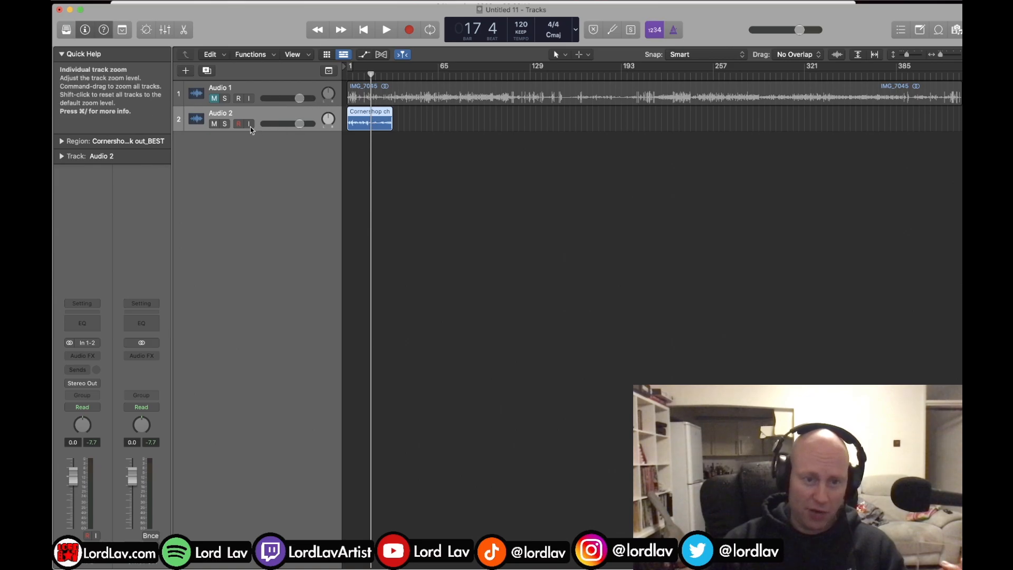
left_click(225, 124)
key("Return")
key("space")
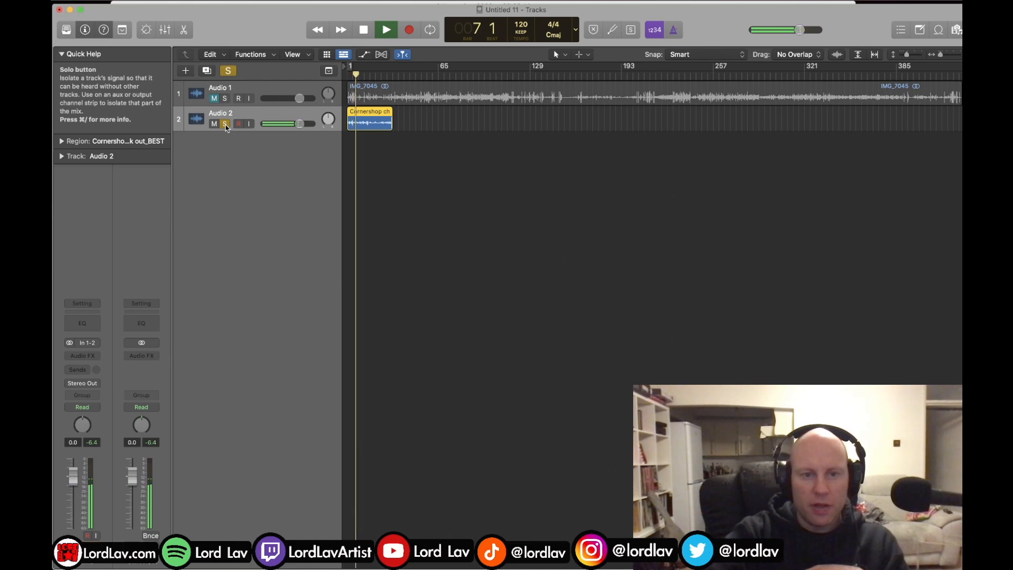
key("space")
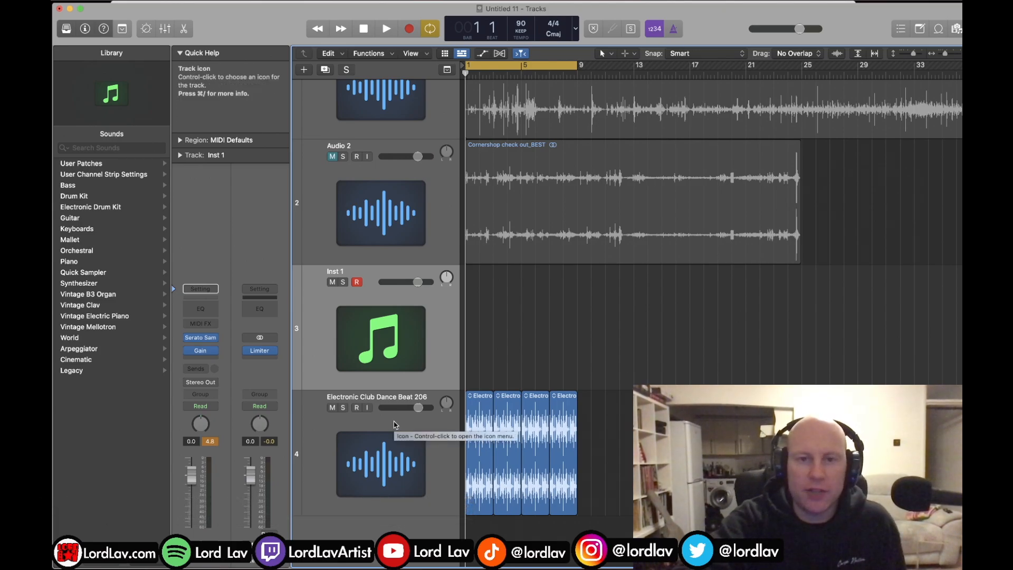
Step: Listen to the looped Electronic Club Dance Beat 206 track at 90 BPM
key("space")
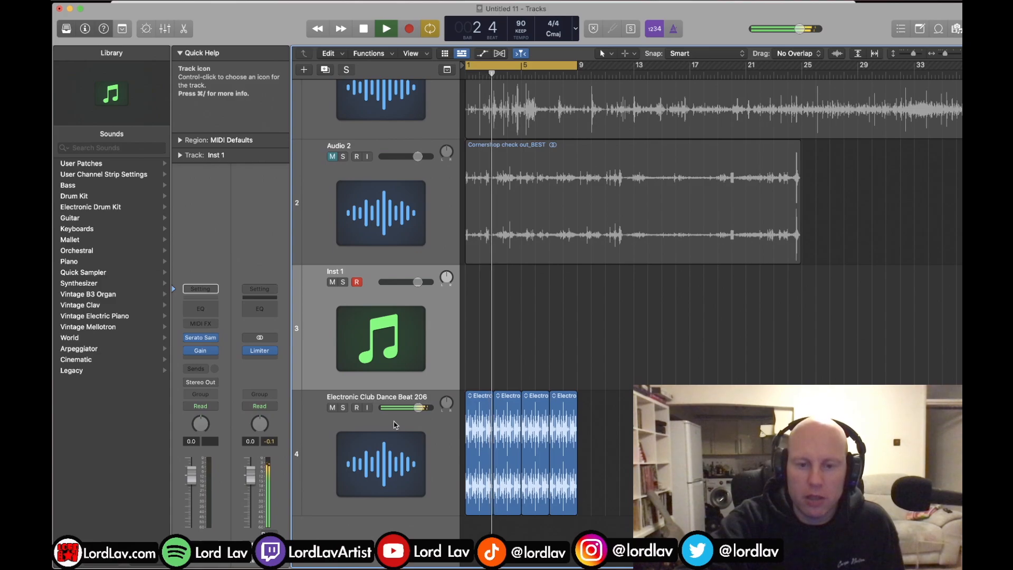
key("space")
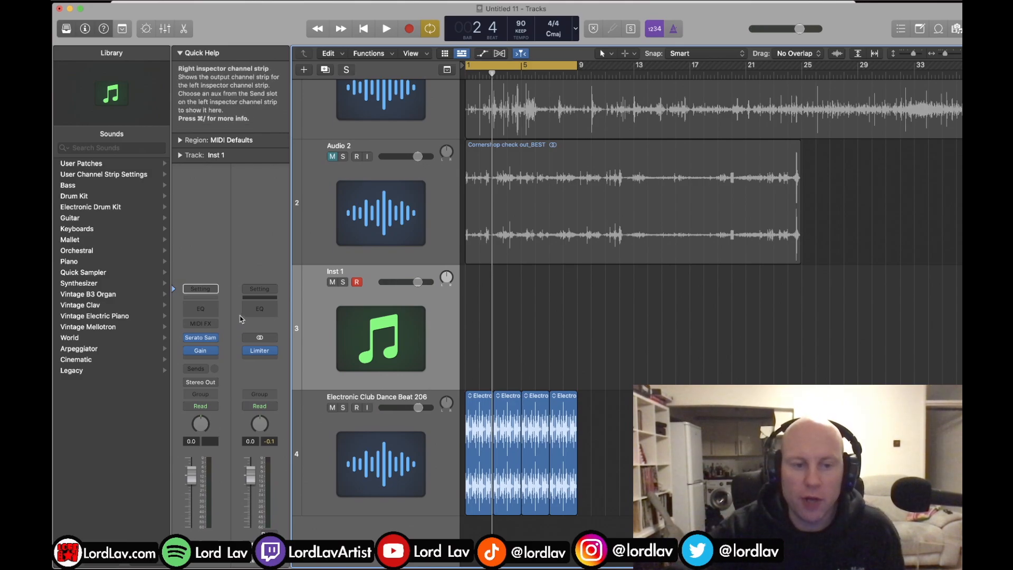
Step: Open Serato Sample on the Inst 1 track and audition the sample chops on pads 1 to 5
left_click(200, 339)
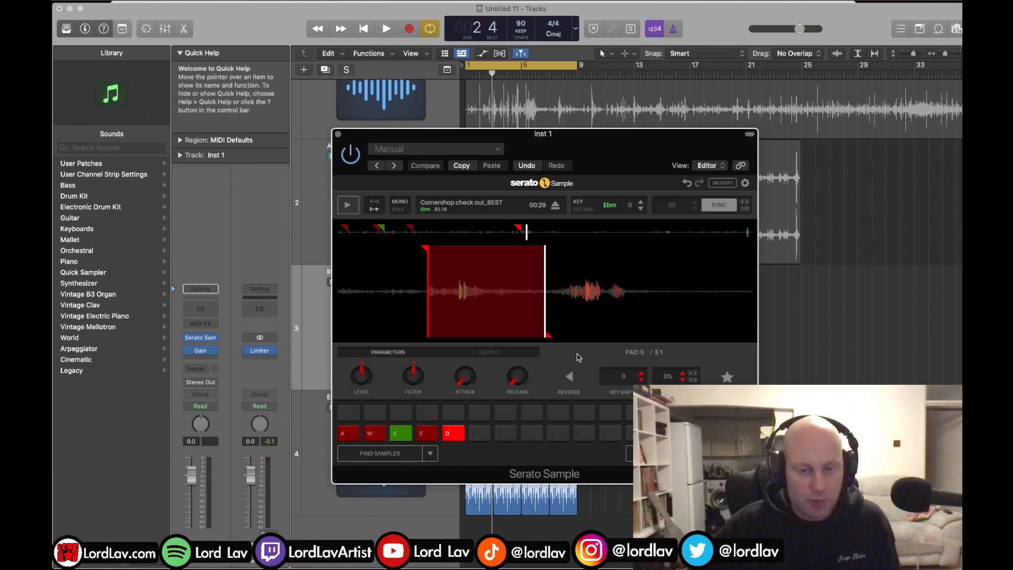
key("a")
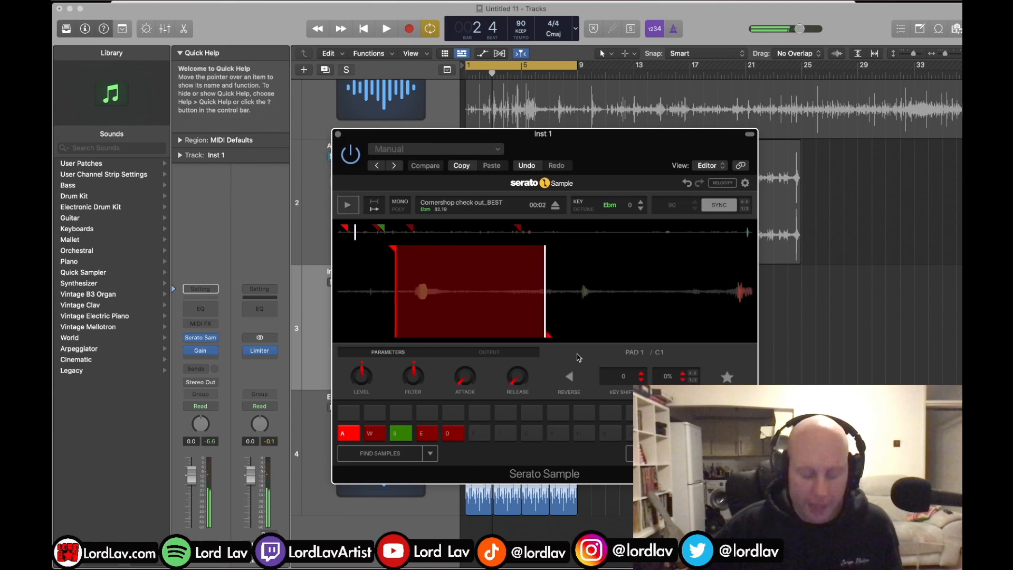
key("w")
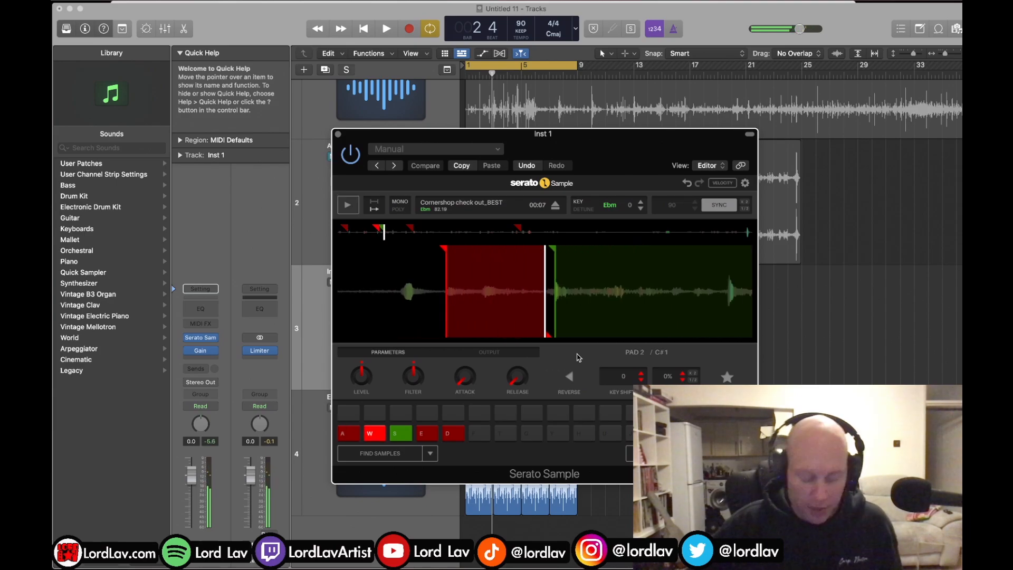
key("s")
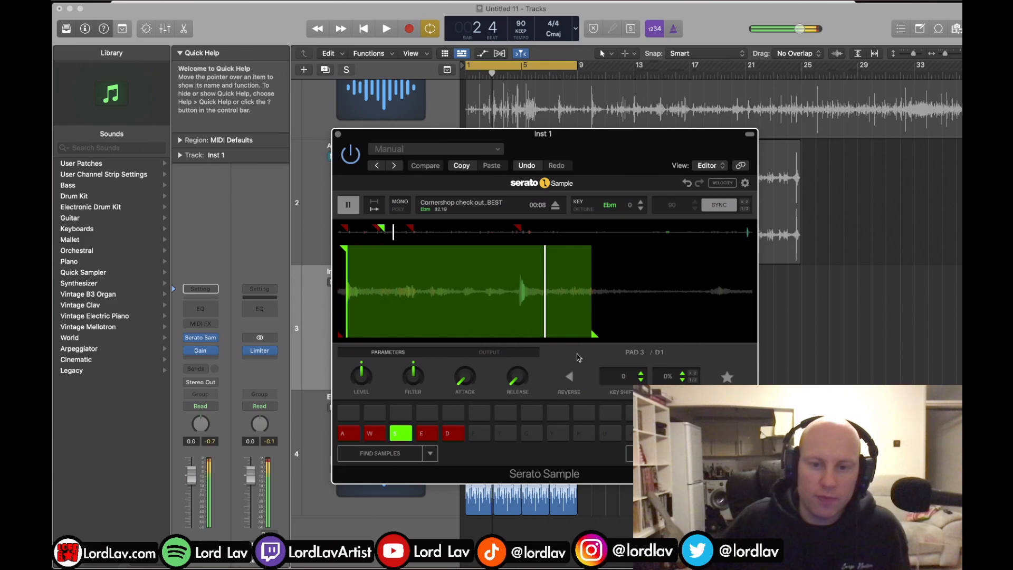
key("e")
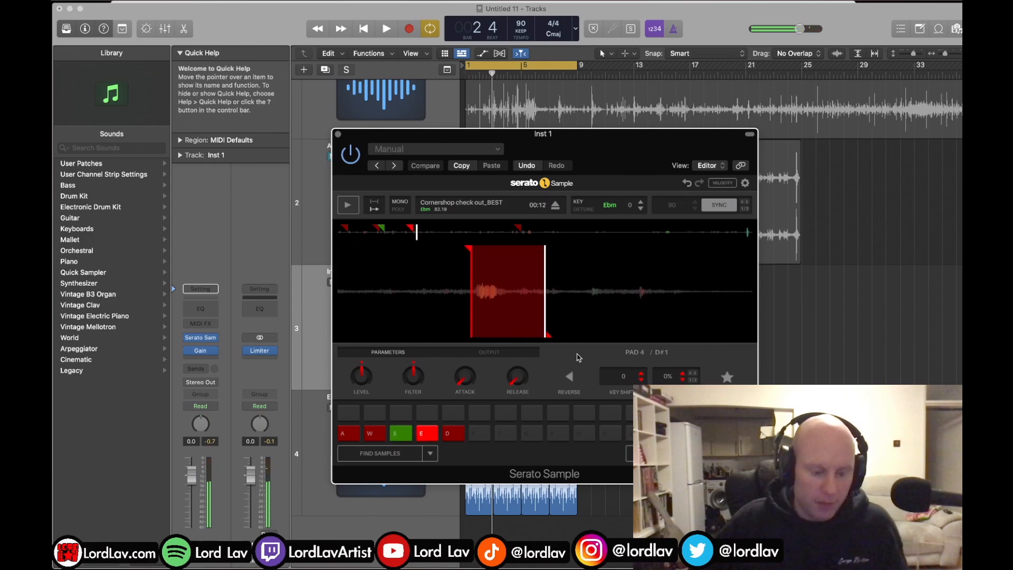
key("d")
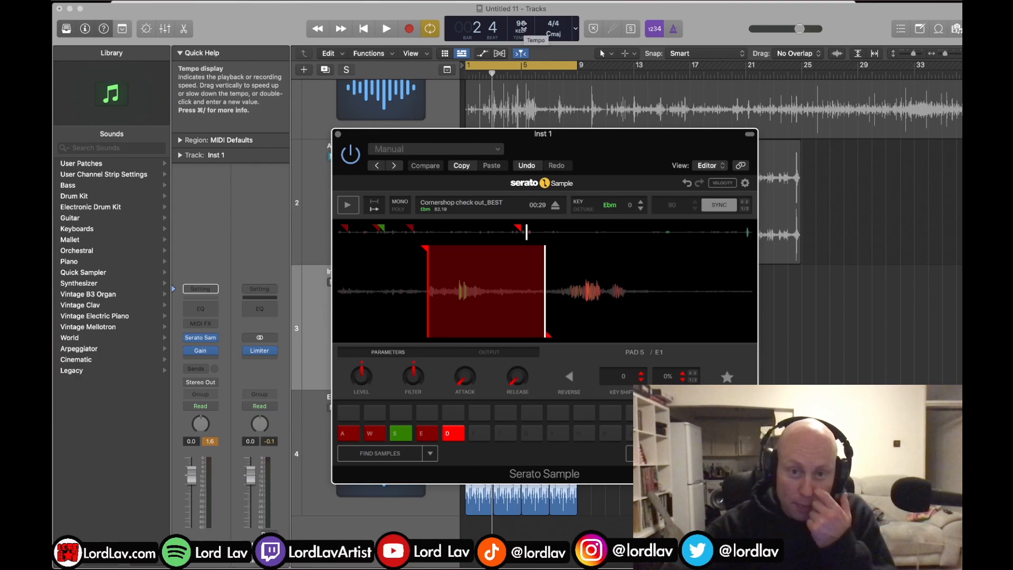
Step: Close Serato Sample and record the Inst 1 part over the looped drum beat, switching the metronome off during the take
left_click_drag(522, 25, 520, 23)
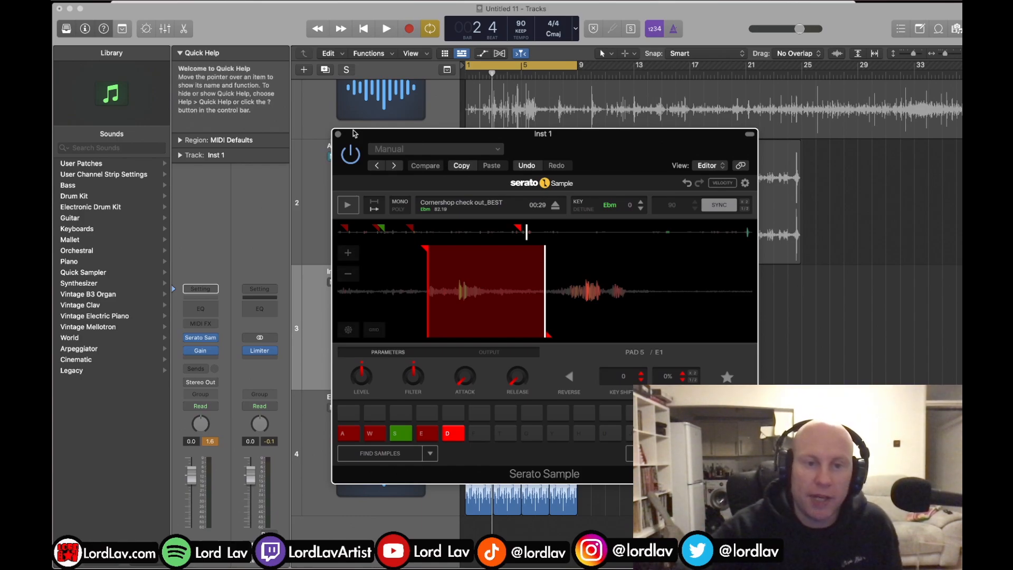
left_click(338, 133)
key("space")
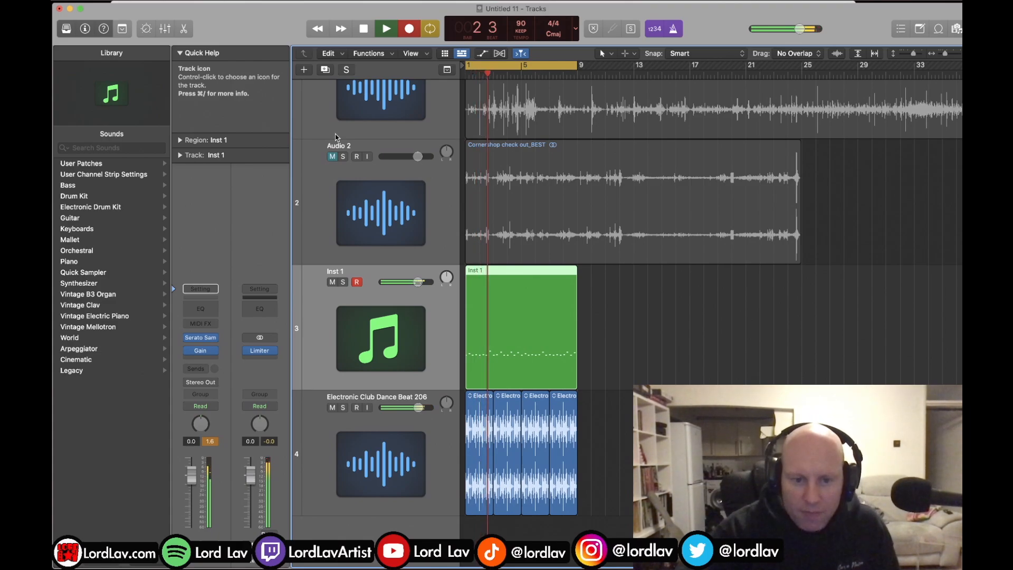
left_click(673, 33)
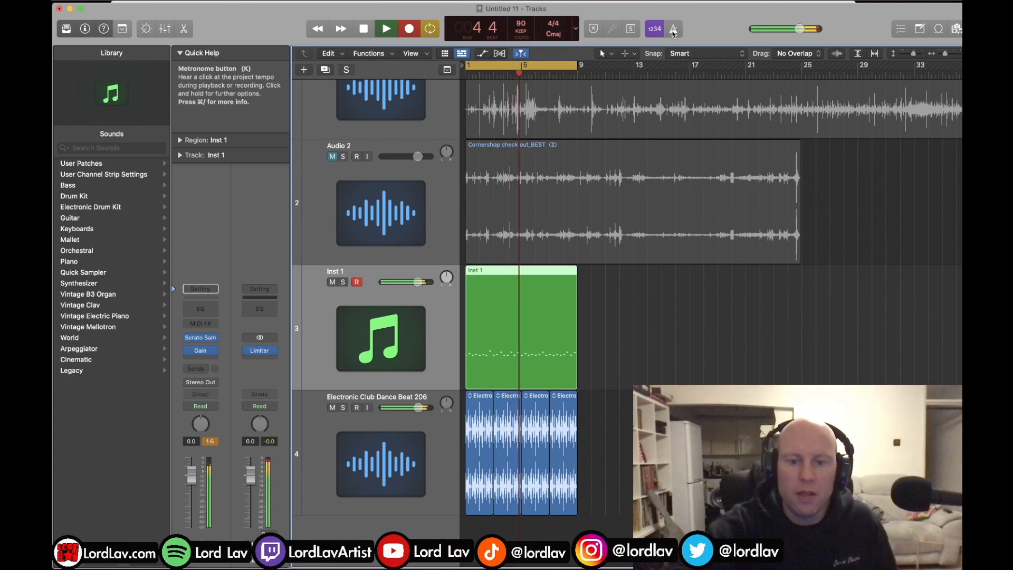
key("space")
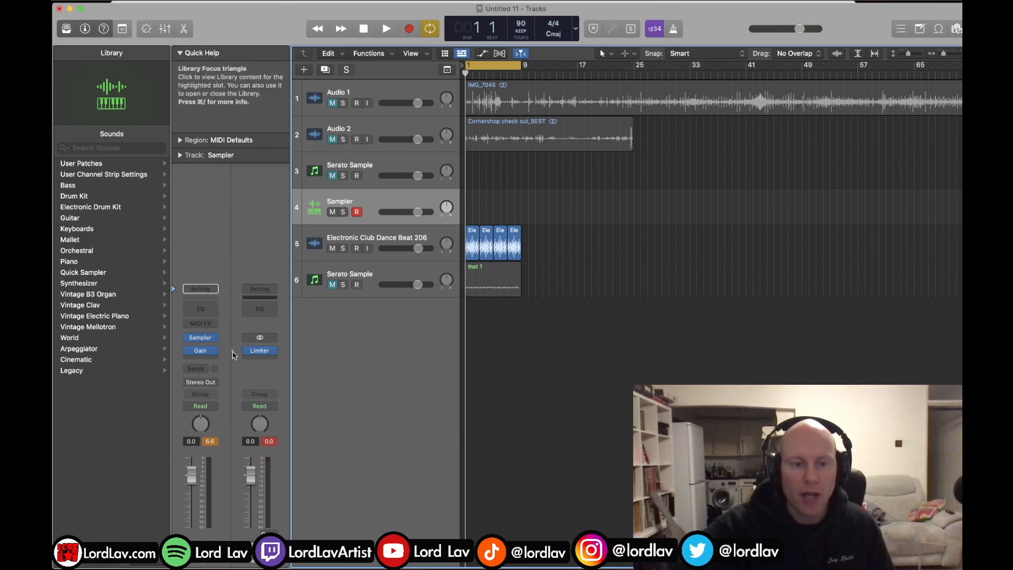
Step: Review the Sampler track's key mapping and zone for Cornershop check out_BEST and close the instrument
left_click(202, 340)
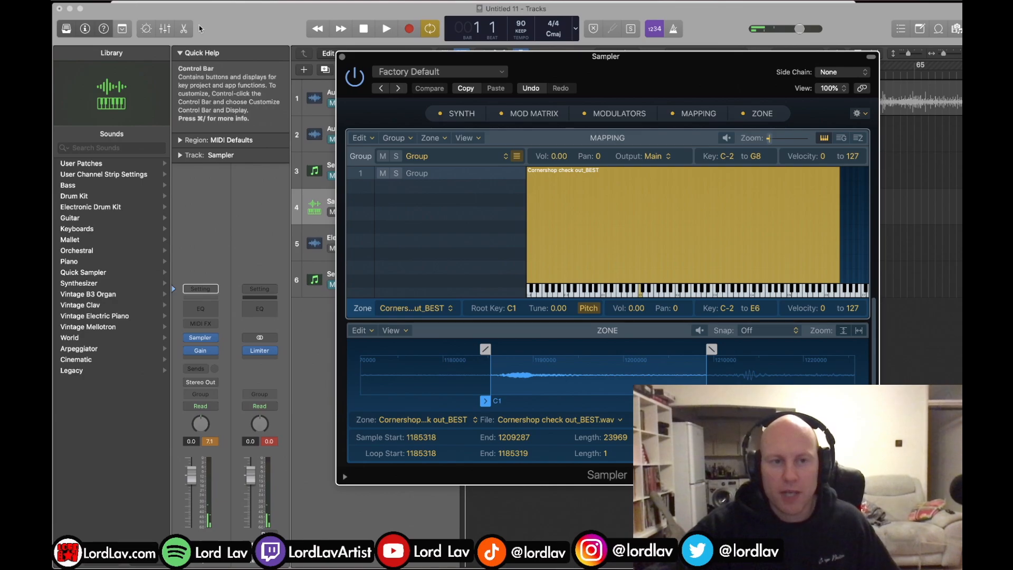
left_click(246, 26)
left_click(342, 57)
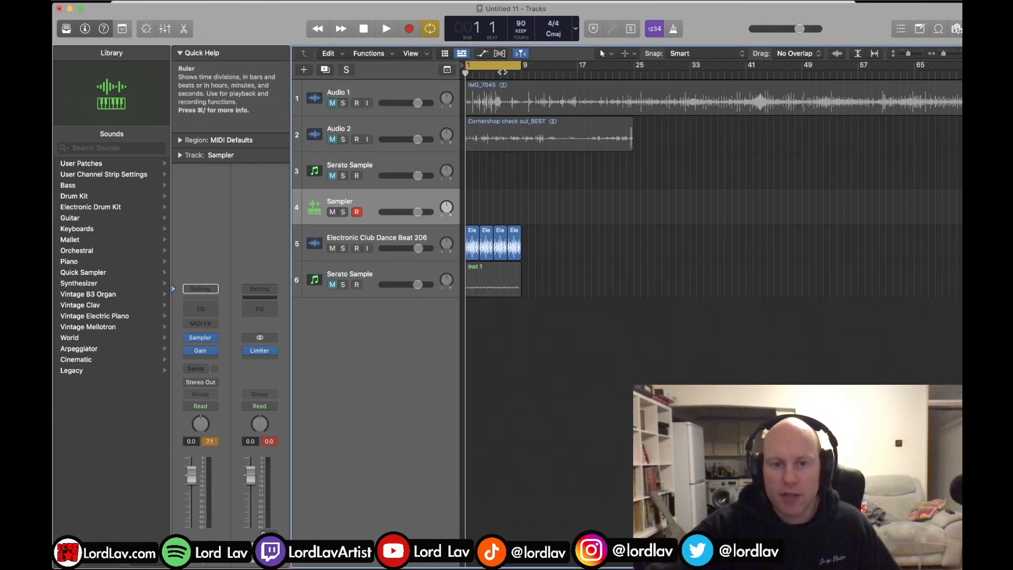
Step: Record a Sampler part over the looped drum beat and make another take in the four-bar cycle from bar 1
key("r")
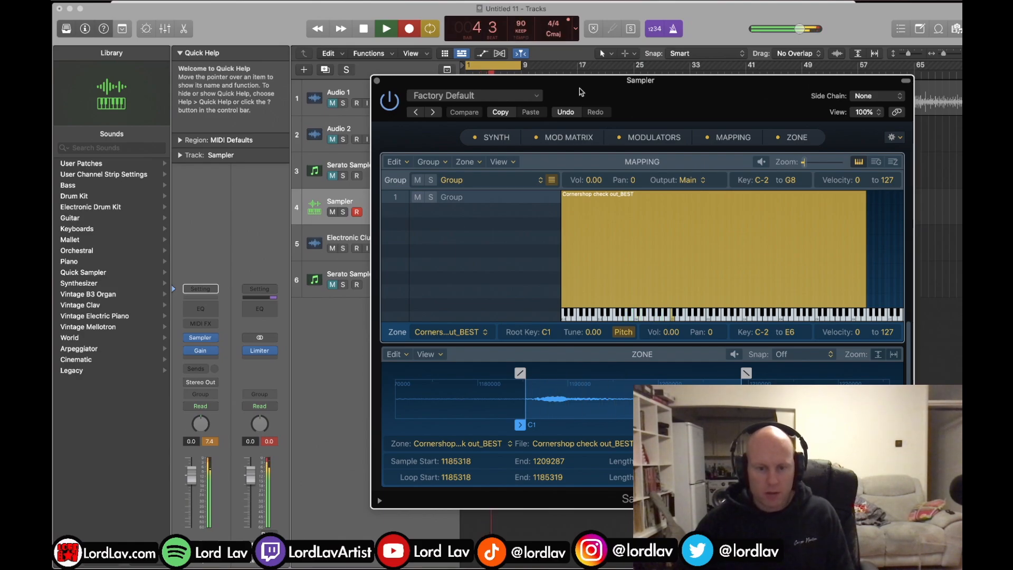
key("space")
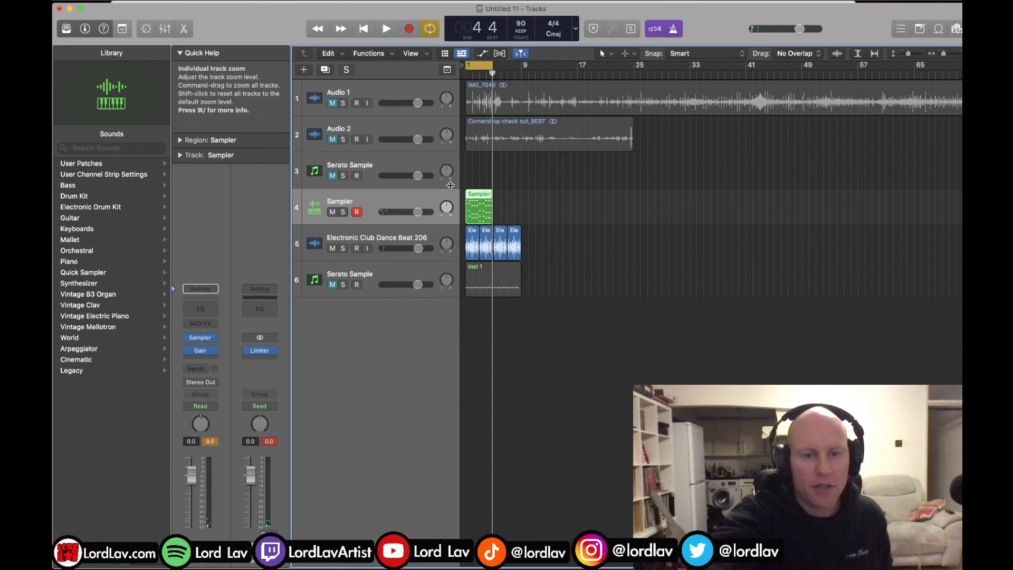
key("r")
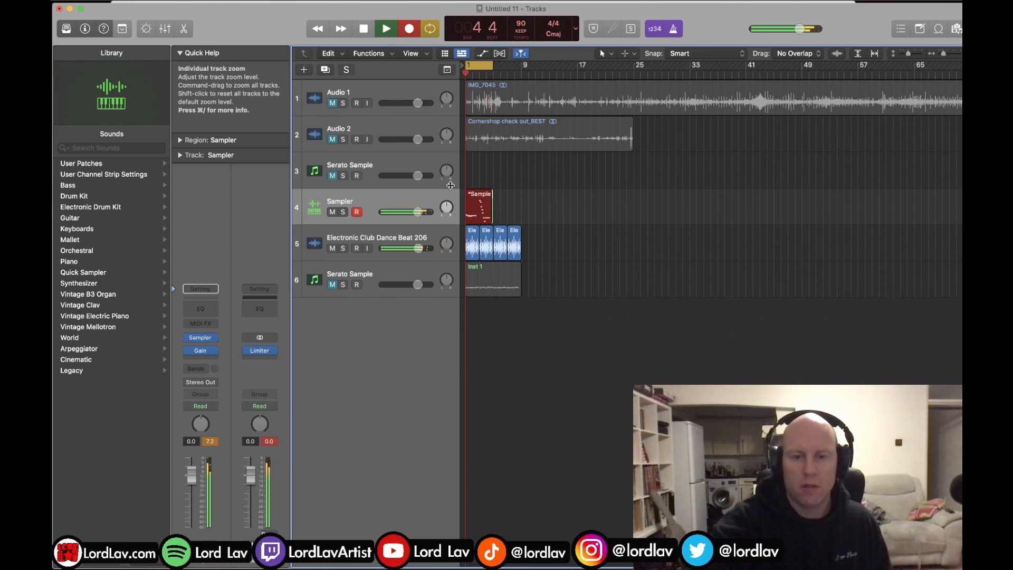
key("space")
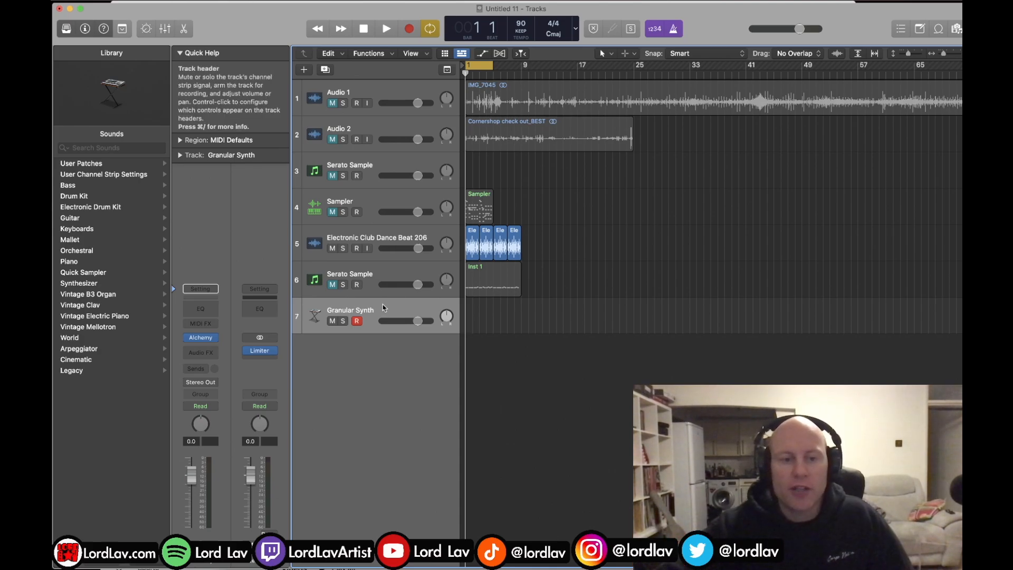
Step: Open Alchemy on the Granular Synth track and initialize its setting
mouse_move(213, 339)
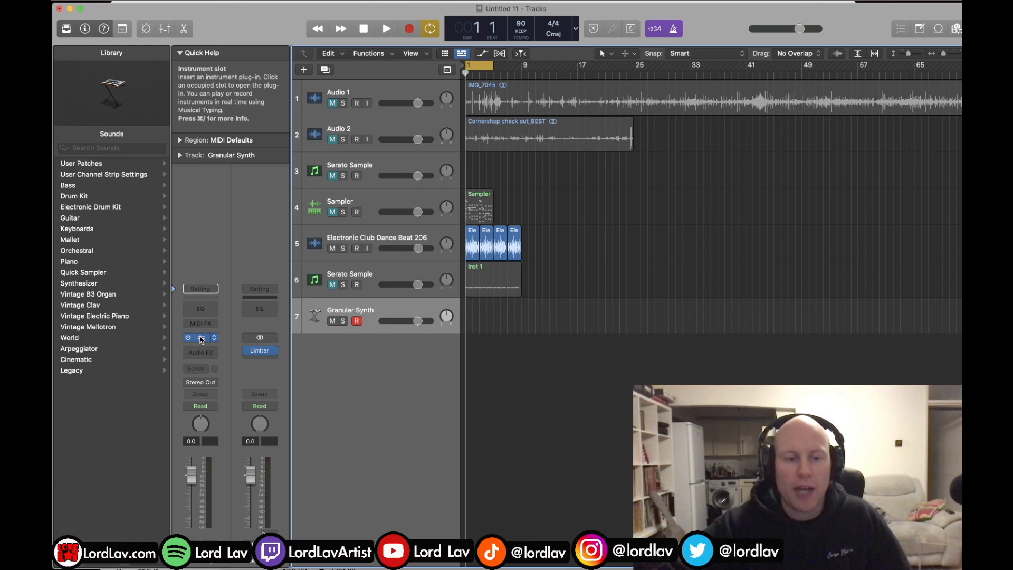
left_click(202, 338)
left_click(331, 184)
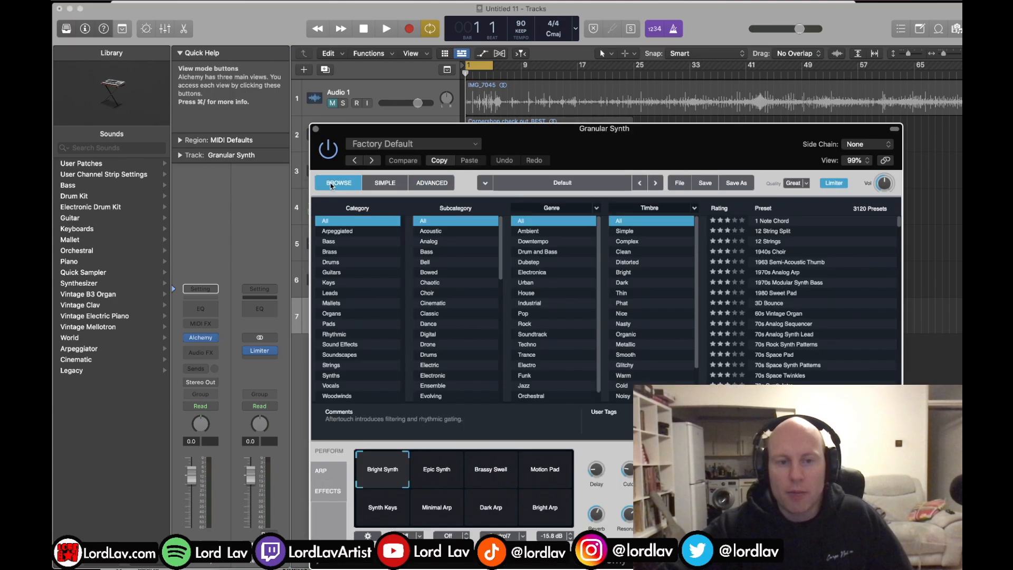
left_click(401, 144)
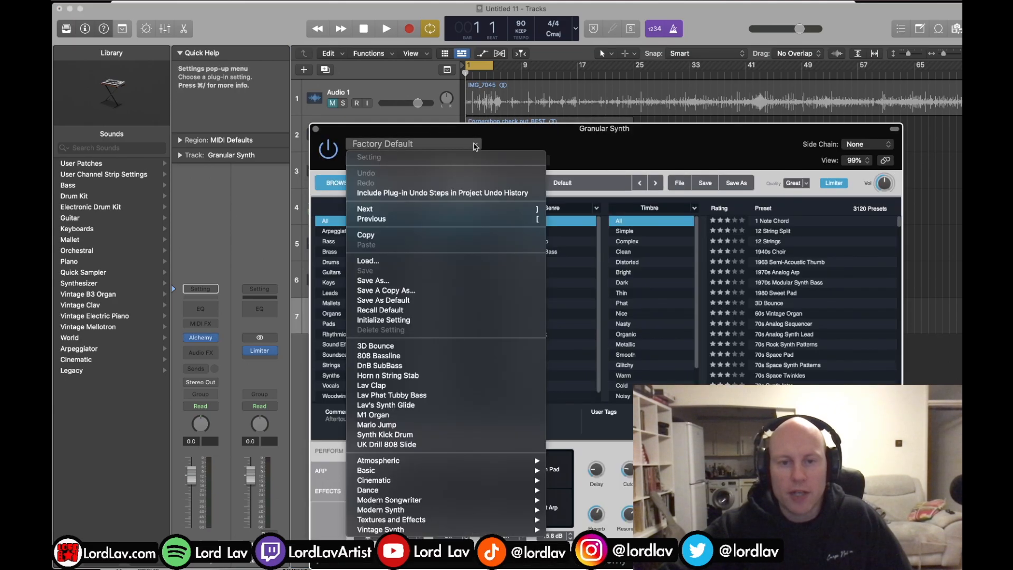
left_click(390, 319)
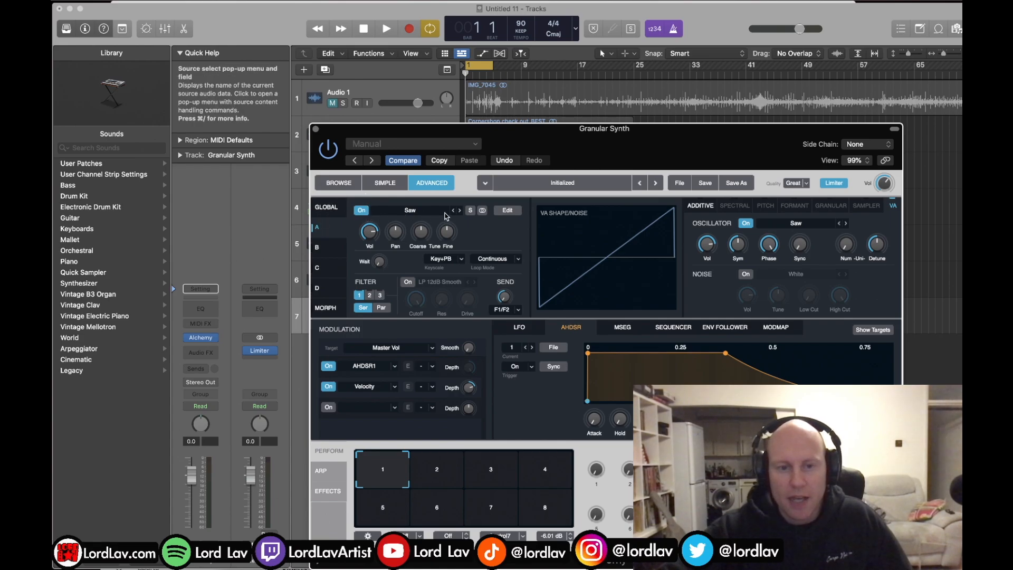
Step: Import Cornershop check out_BEST from the project audio into Alchemy's source A, using Granular analysis and Pitch mapping
left_click(325, 207)
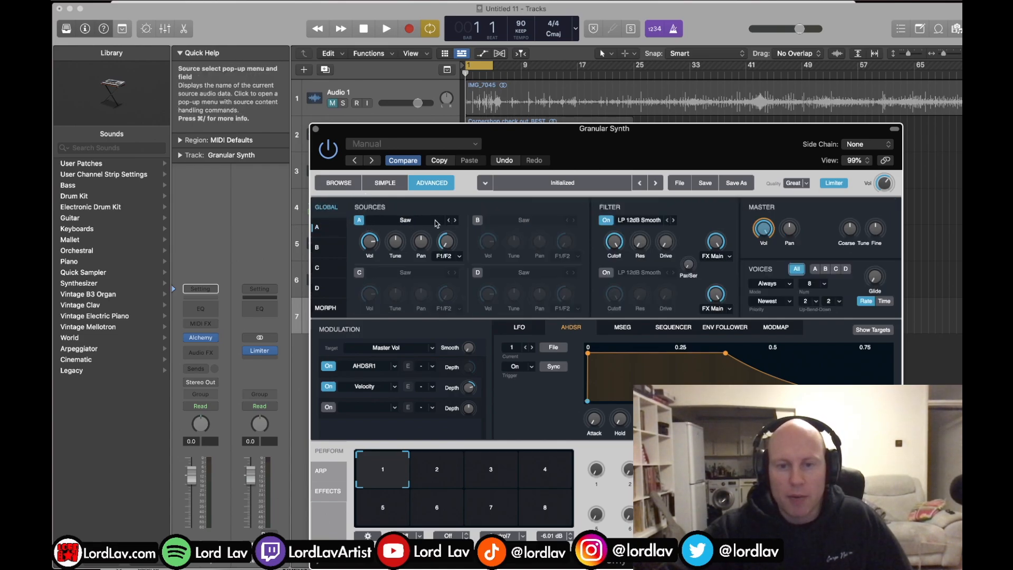
left_click(323, 231)
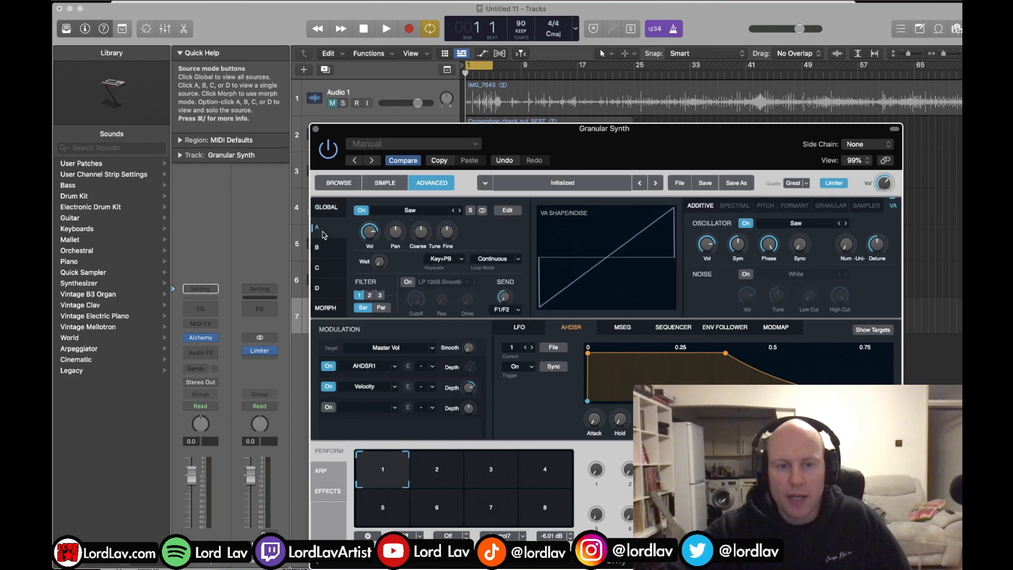
left_click(330, 213)
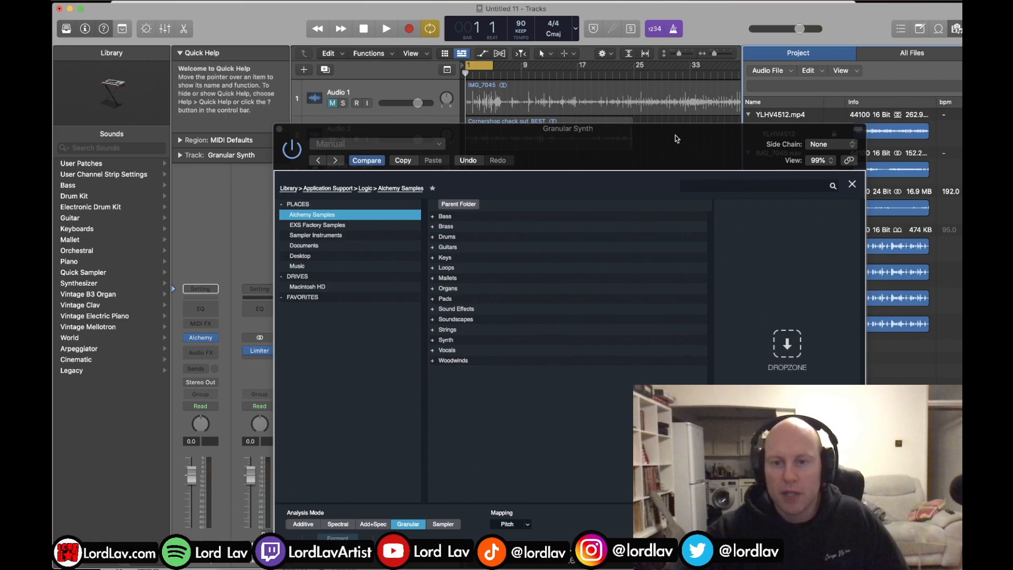
left_click_drag(686, 136, 541, 96)
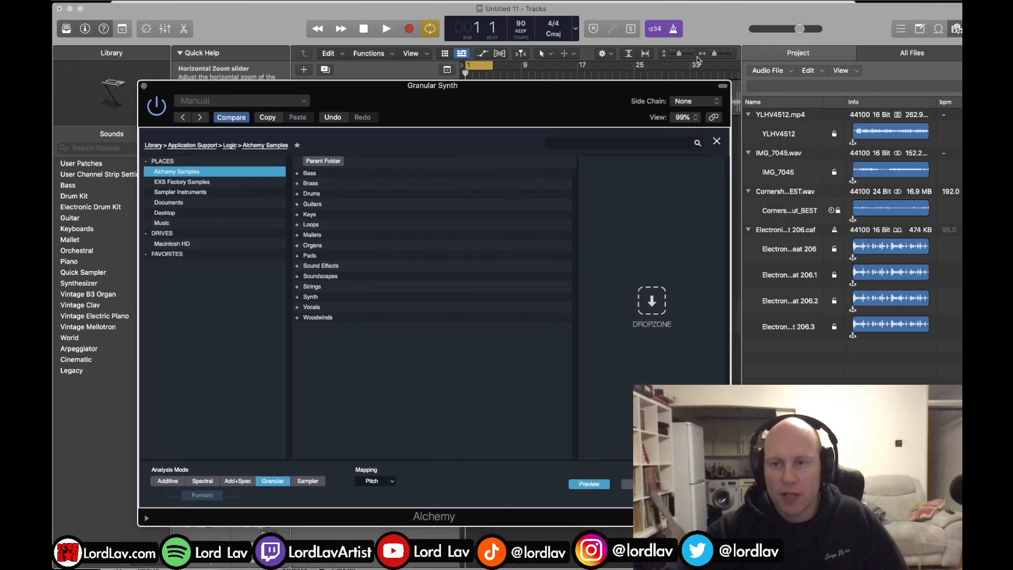
left_click_drag(805, 193, 649, 197)
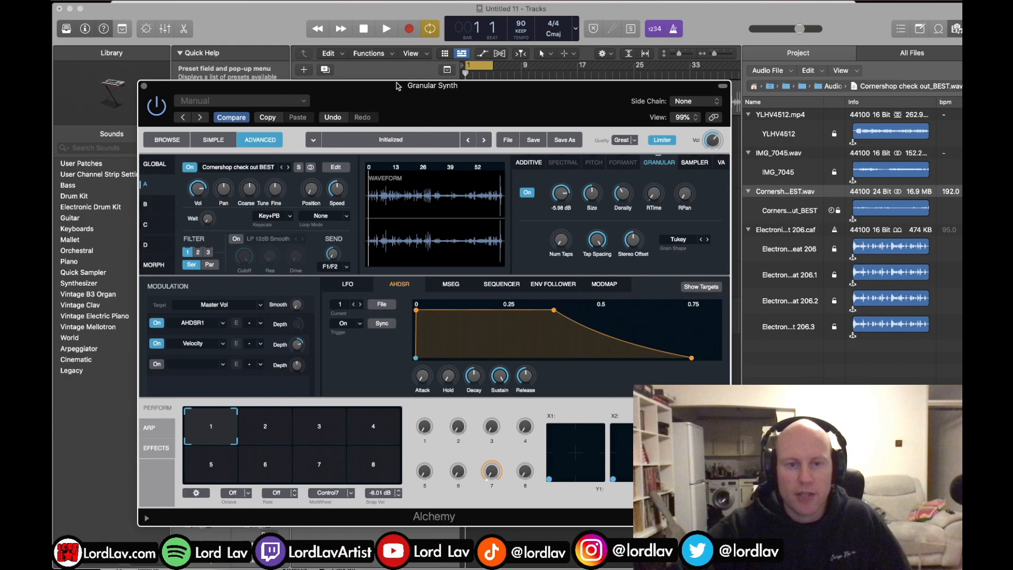
left_click_drag(384, 89, 420, 86)
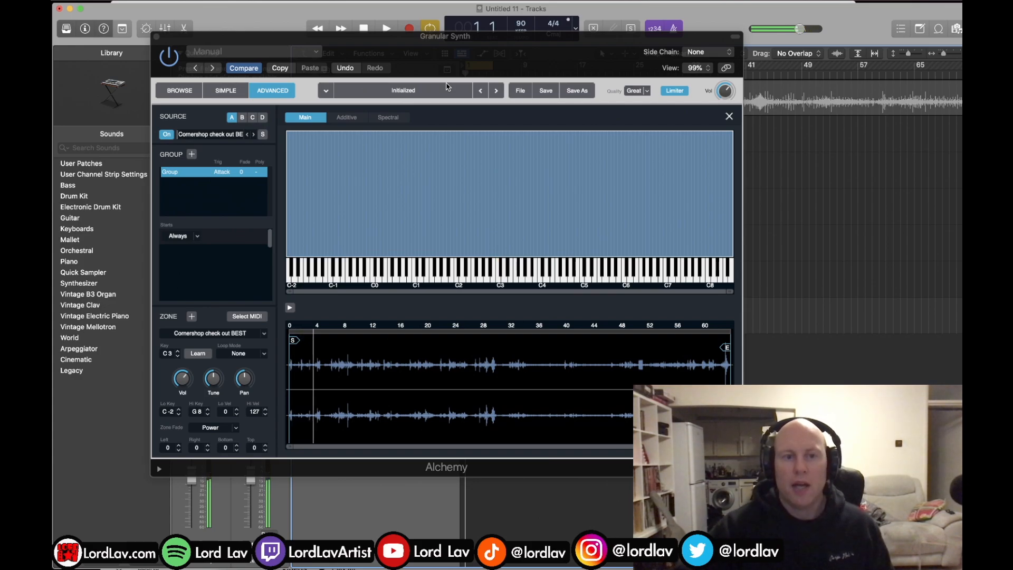
Step: Close the source editor and lower the playback speed of source A in Alchemy
left_click(728, 116)
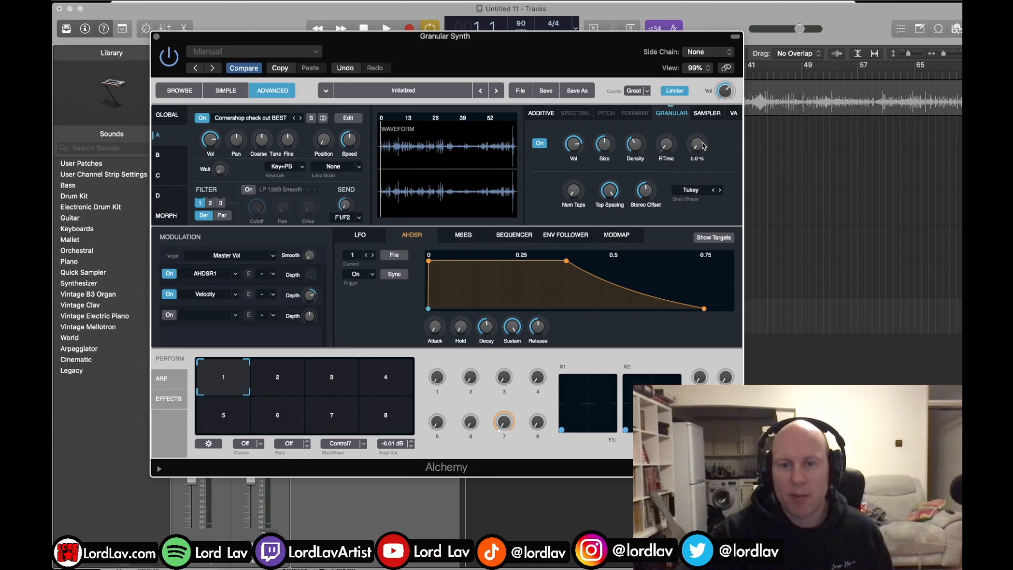
mouse_move(636, 193)
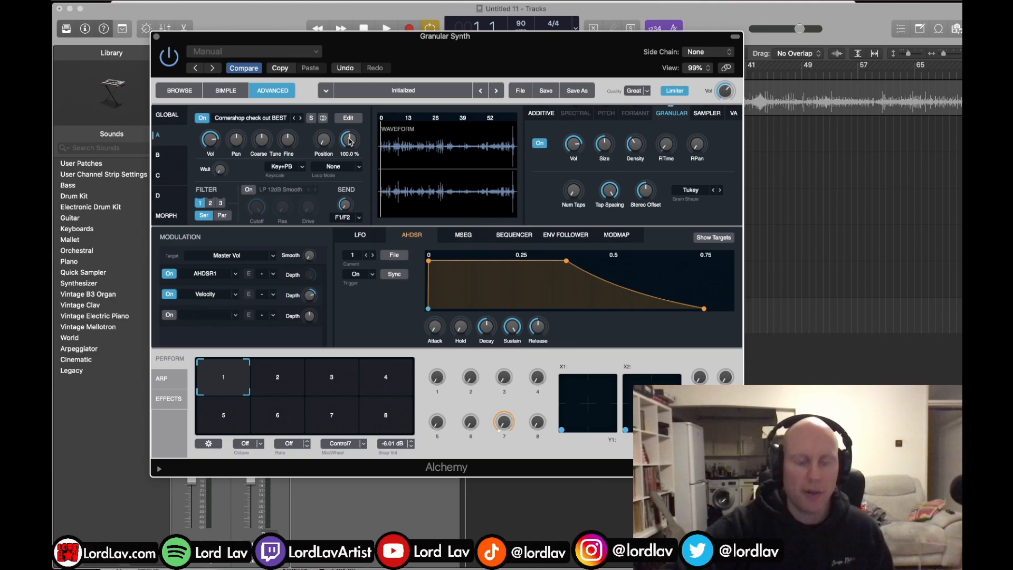
left_click_drag(349, 142, 344, 167)
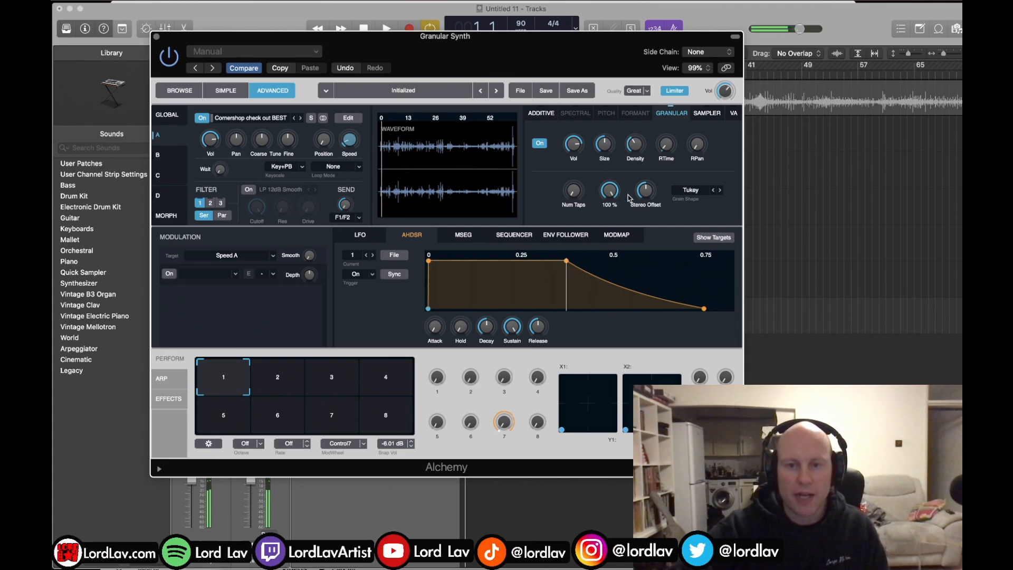
Step: Shape source A's granular sound by reducing tap spacing, raising the number of taps, adding random time and setting the density to 8 grains
left_click_drag(610, 190, 612, 198)
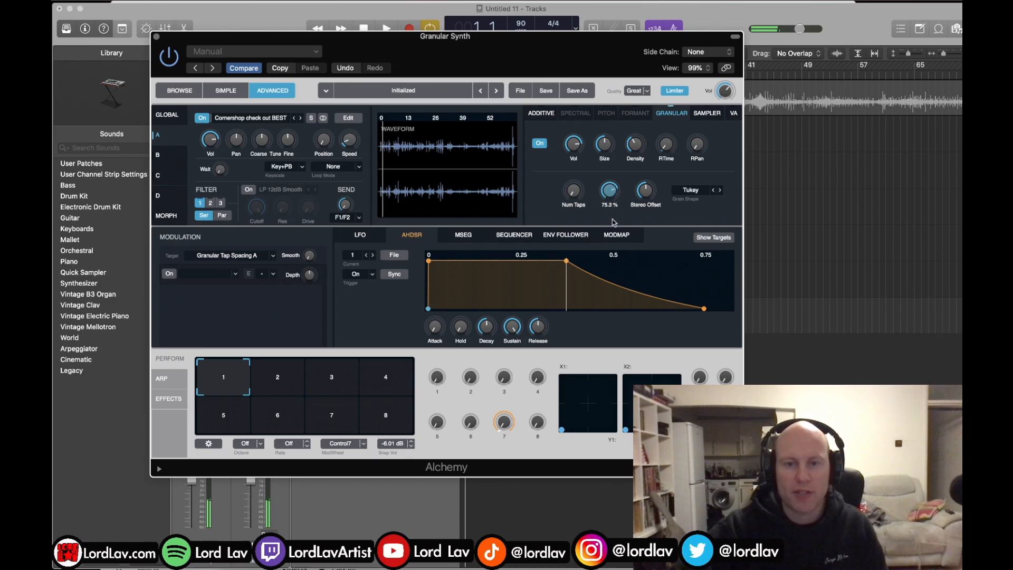
left_click_drag(665, 147, 664, 130)
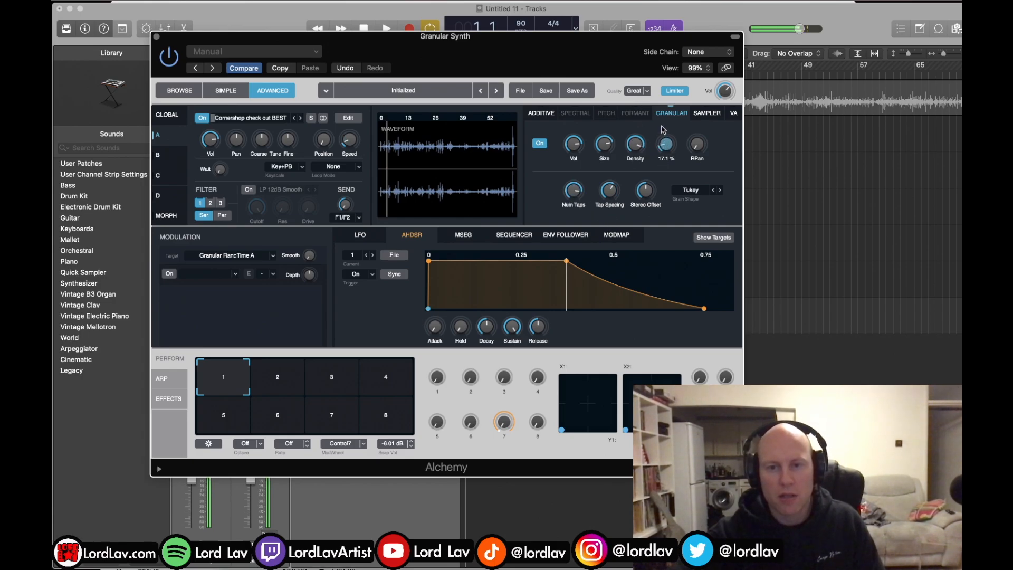
left_click_drag(663, 120, 663, 131)
left_click(636, 152)
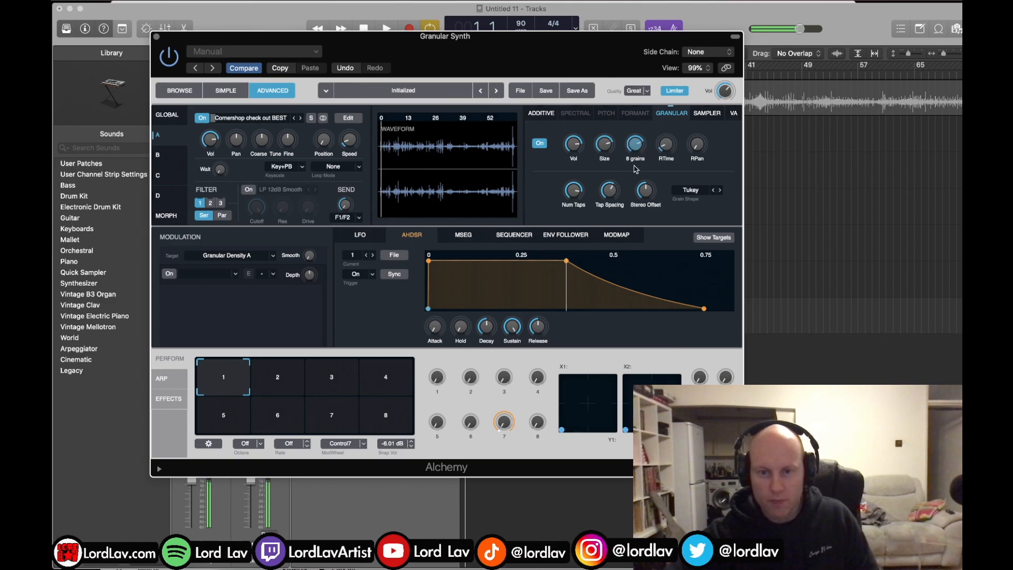
Step: Refine source A's tap spacing, random pan and playback speed, and audition the granular sound over the drum beat
left_click(611, 185)
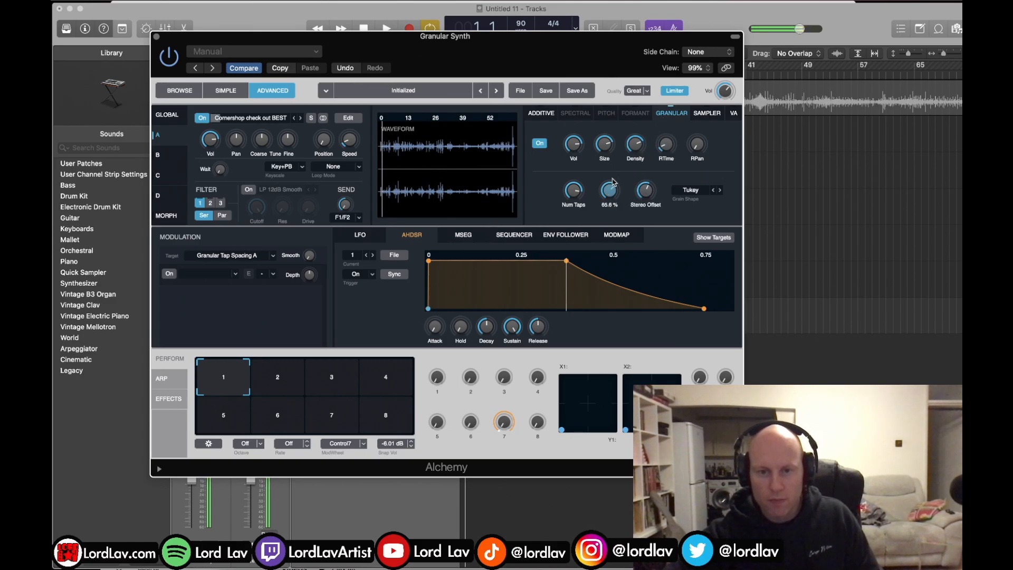
mouse_move(612, 163)
left_mouse_down()
mouse_move(610, 173)
mouse_move(613, 160)
left_mouse_up()
left_click(699, 144)
left_click_drag(353, 140, 363, 77)
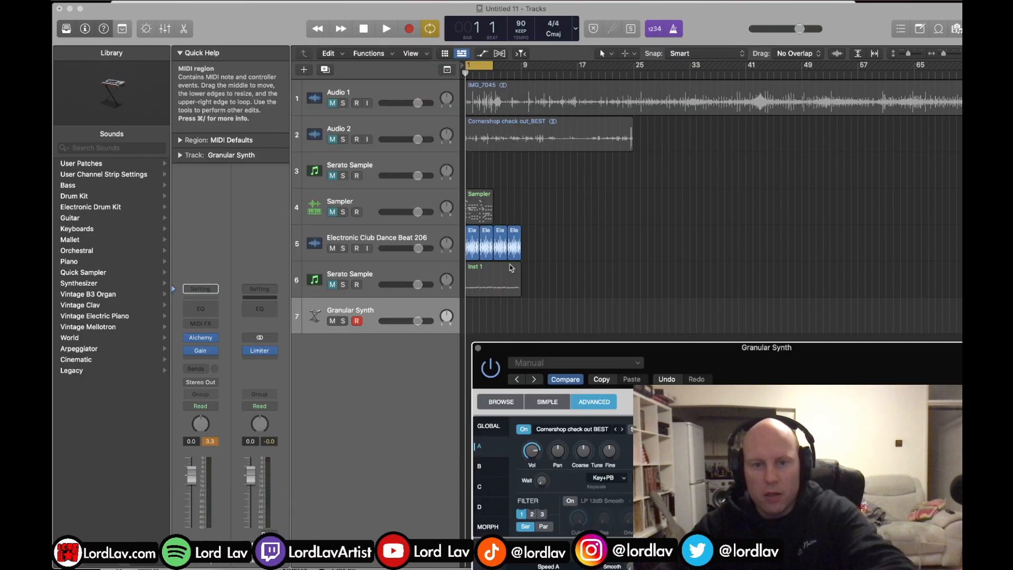
key("space")
left_click_drag(679, 352, 563, 228)
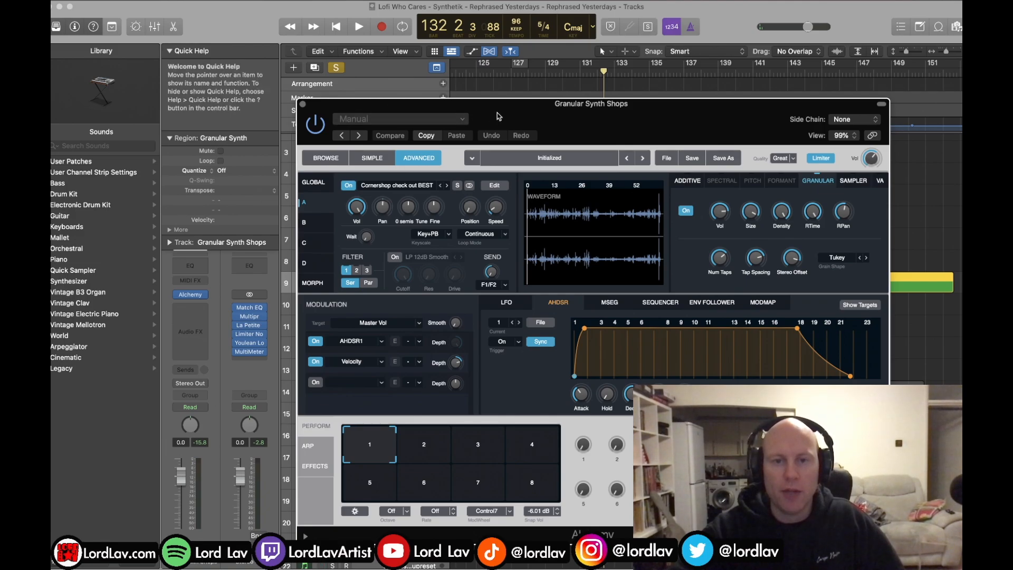
Step: In the Lofi Who Cares project, review the Granular Synth Shops Alchemy settings, its AHDSR envelope and its Delay and Classic Reverb effects
left_click_drag(498, 117, 484, 111)
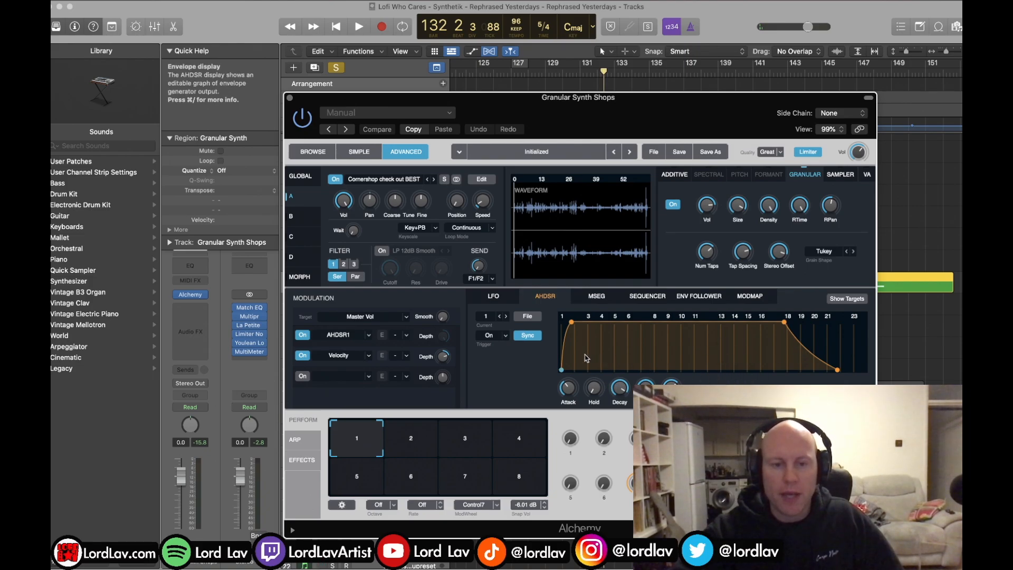
left_click(301, 460)
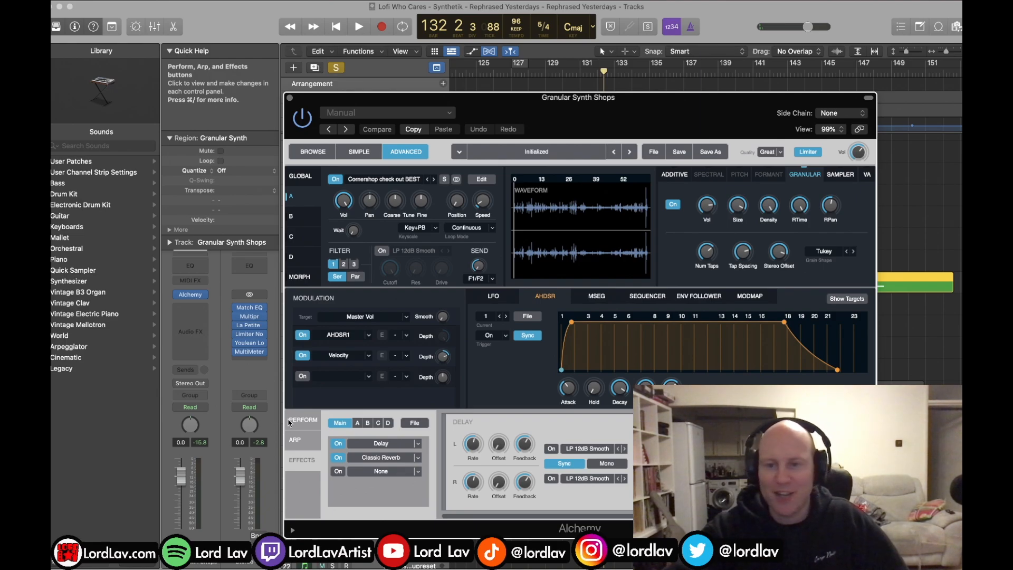
left_click_drag(581, 110, 467, 117)
left_click_drag(549, 118, 303, 155)
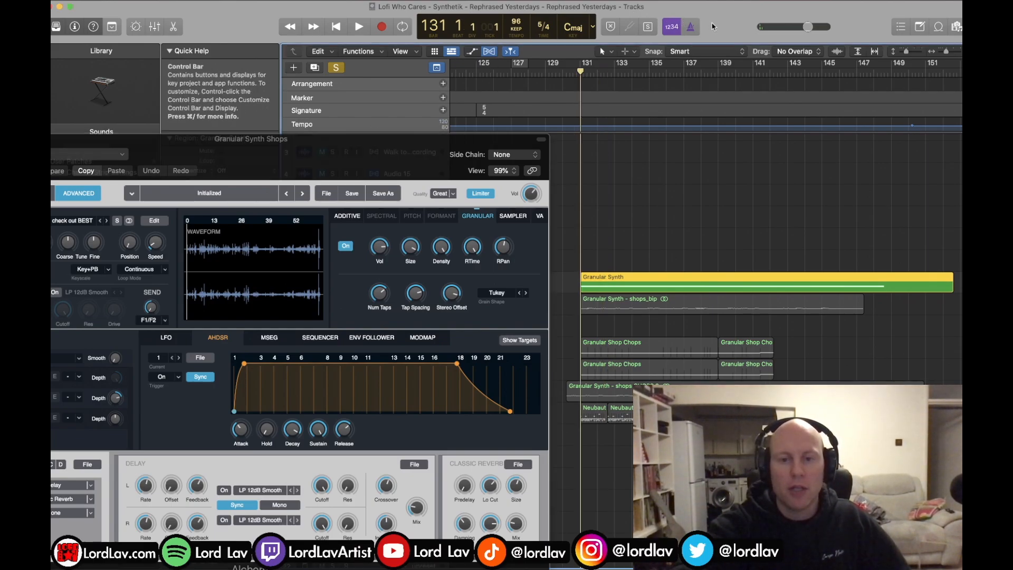
Step: Play the soloed Granular Synth region from bar 131 while watching its Alchemy instrument
key("space")
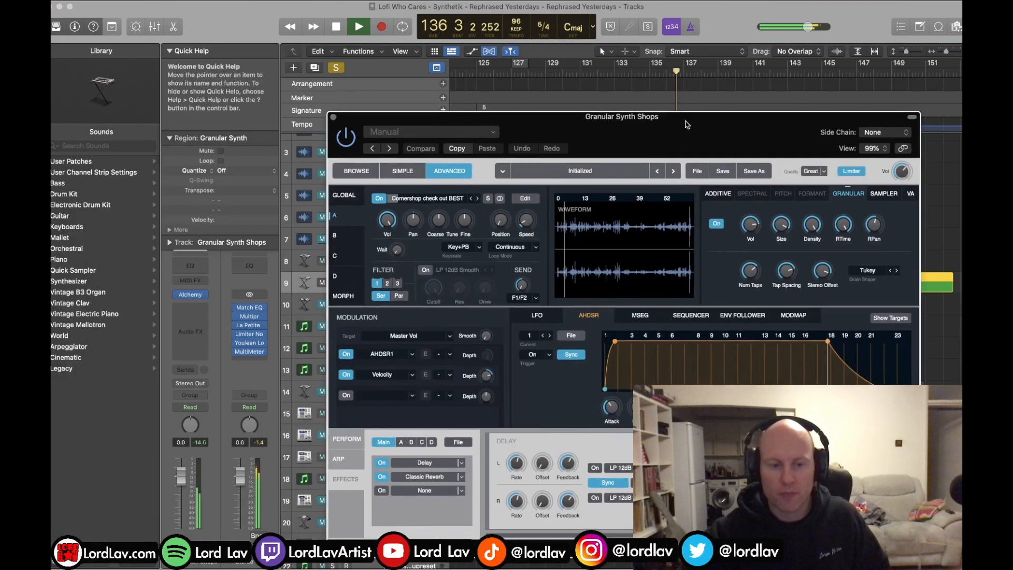
left_click_drag(314, 144, 391, 97)
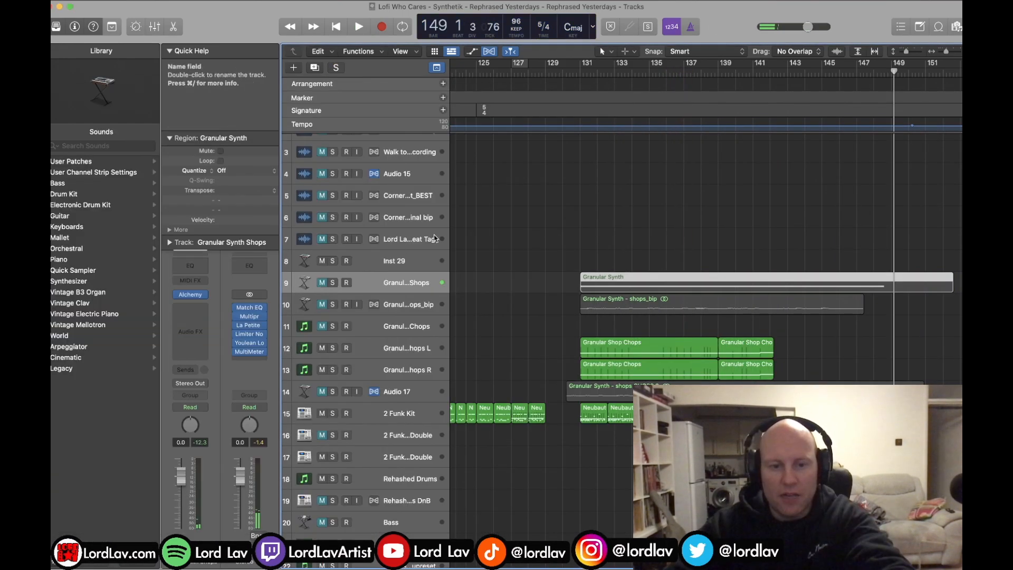
Step: Play the Granular Shop Chops and 2 Funk Kit parts together from bar 131, skipping forward and stopping at bar 142
left_click(581, 72)
key("space")
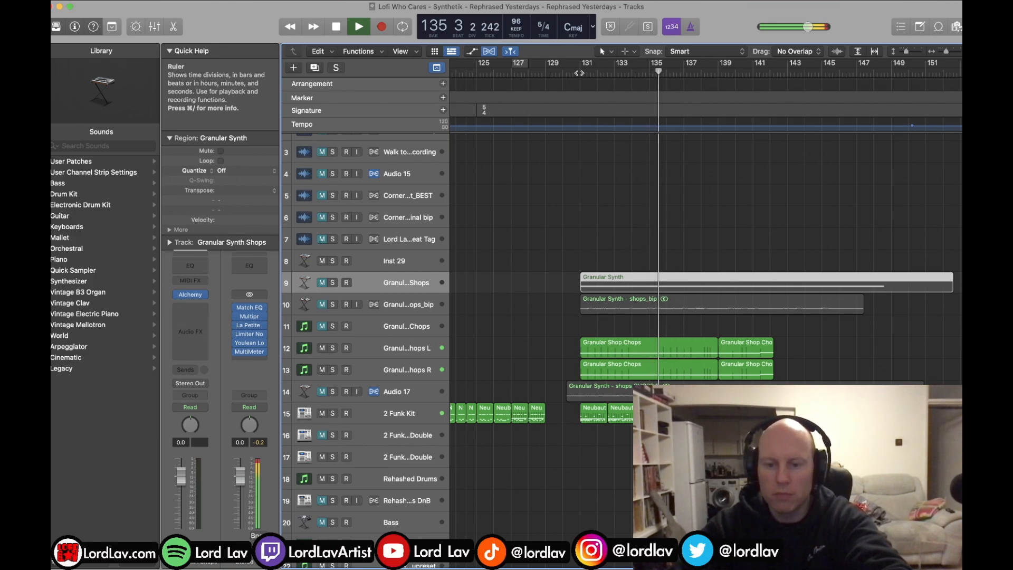
key("period")
key("period")
key("period")
key("period")
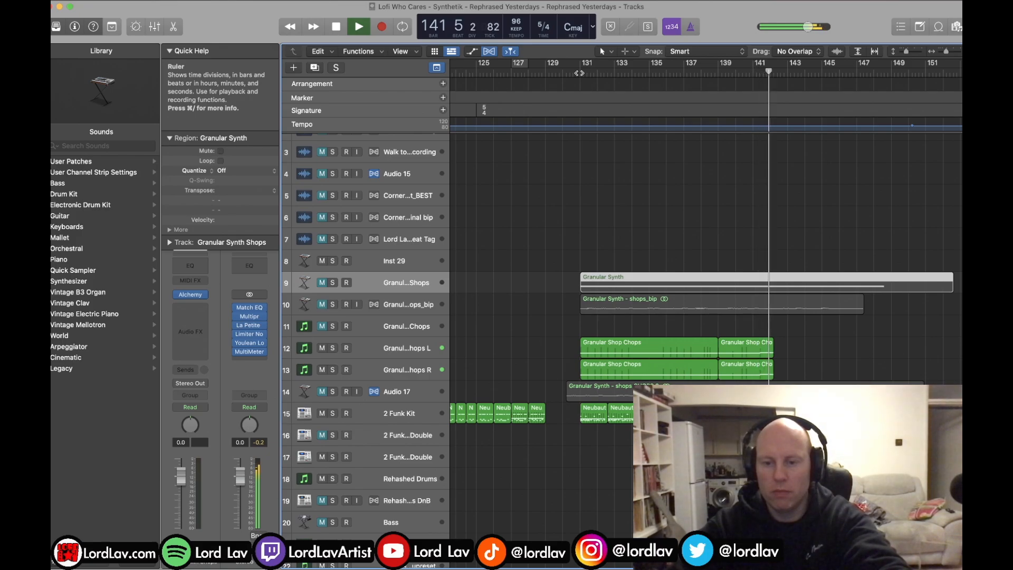
key("space")
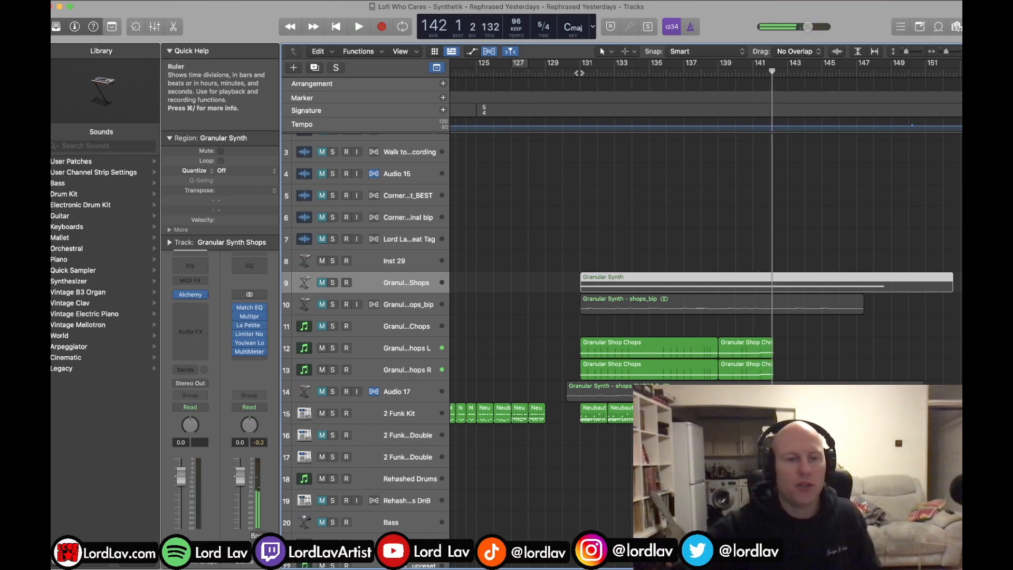